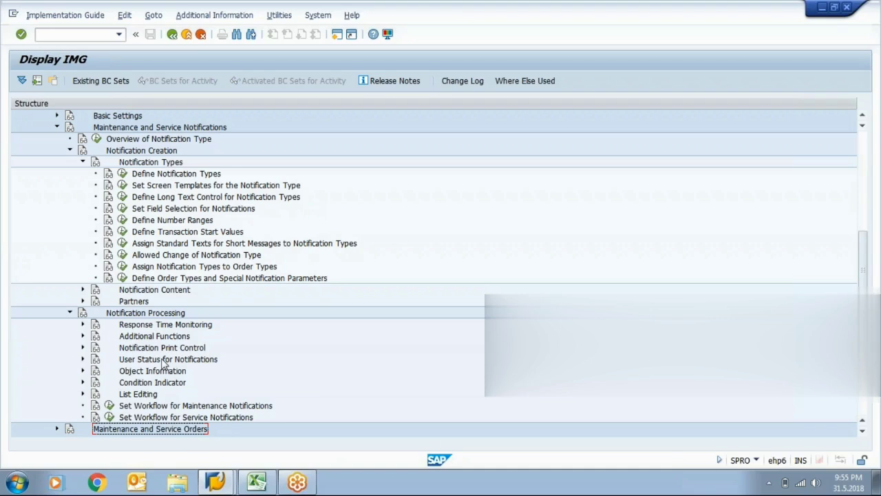
Step: Open a new session and start IW21 - Create (General) for notifications from the Plant Maintenance maintenance processing area
left_click(338, 36)
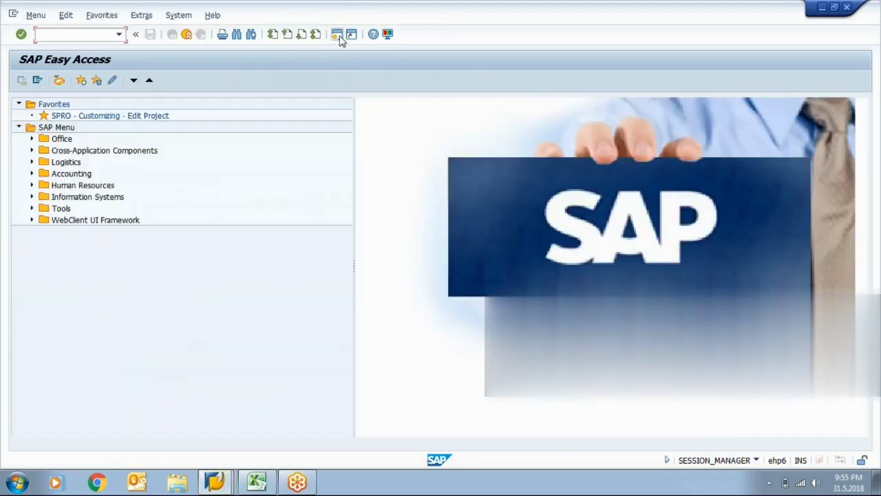
left_click(32, 163)
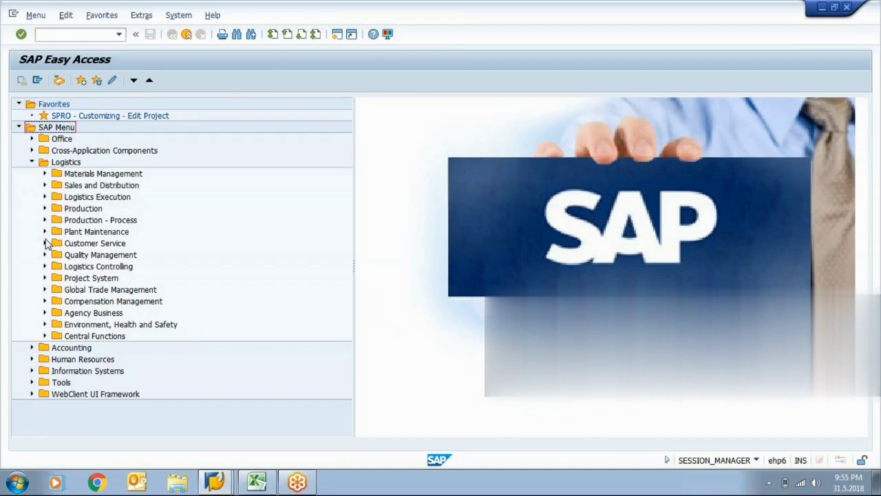
left_click(44, 232)
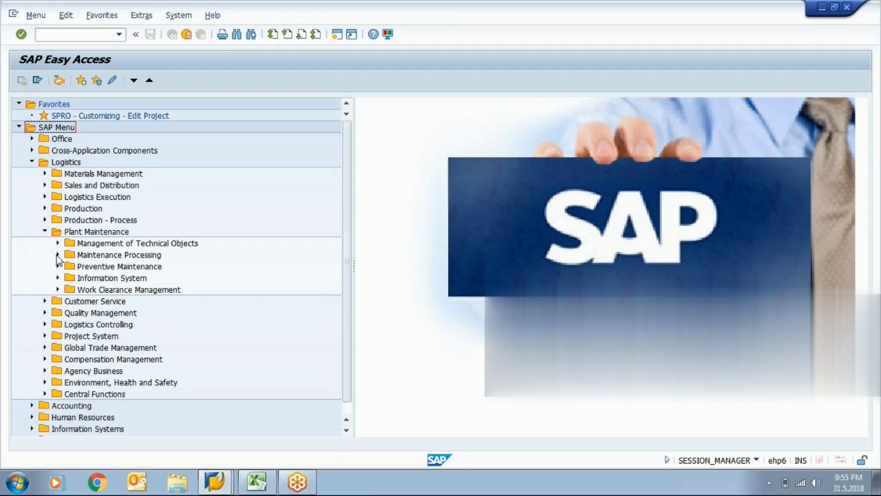
left_click(58, 256)
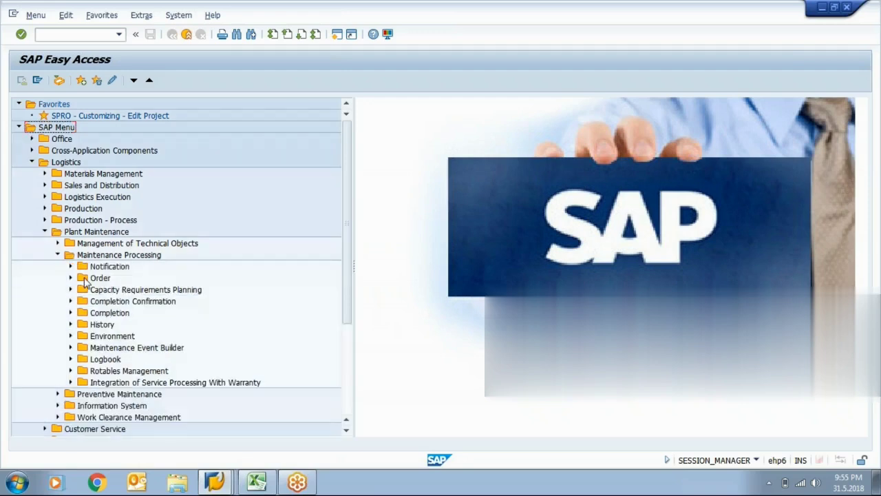
left_click(71, 267)
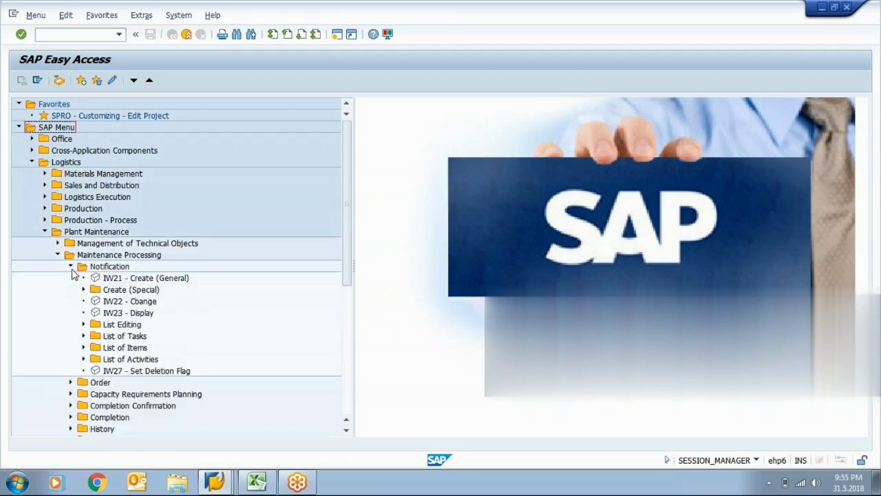
double_click(105, 280)
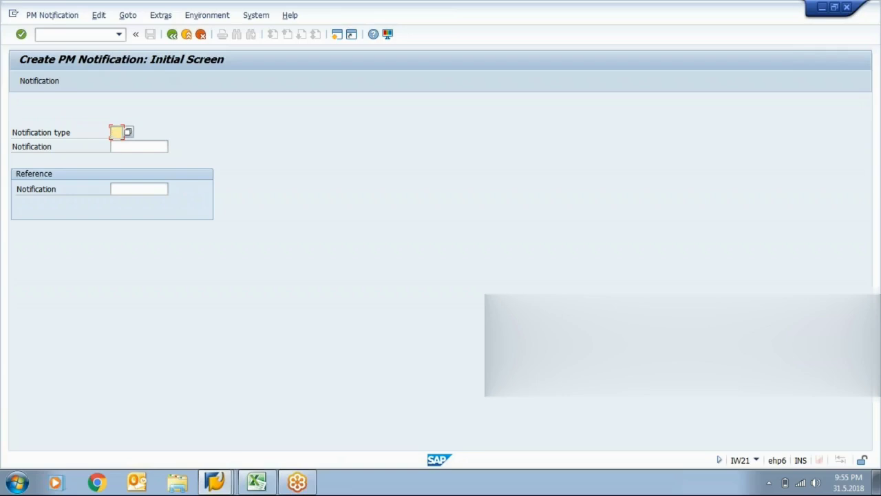
Step: Try to create a notification of type A2 NORMAL MAINTENANCE
left_click(128, 133)
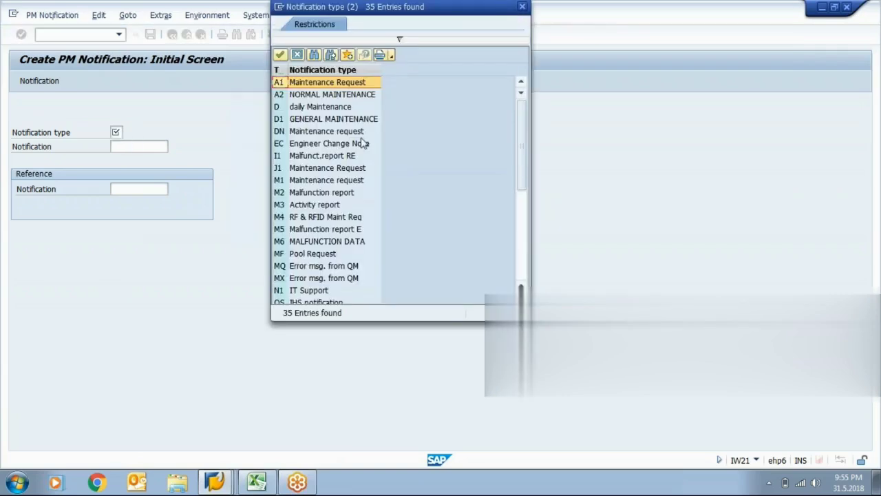
double_click(353, 95)
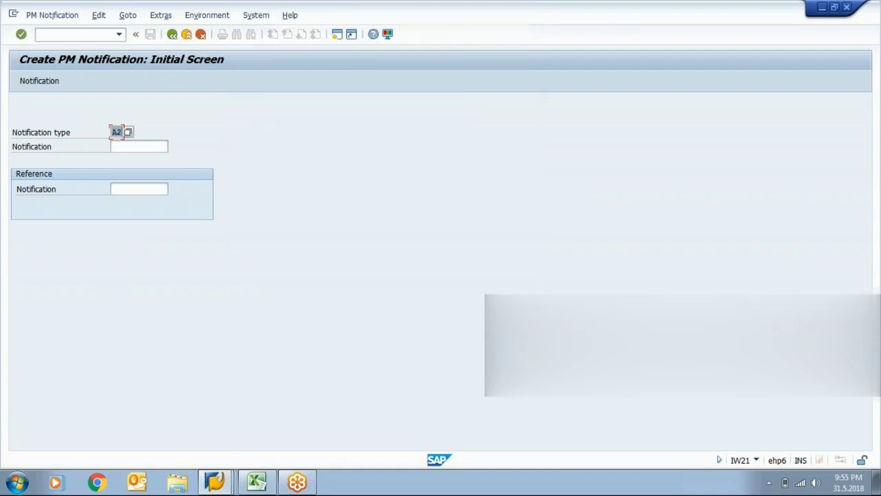
key("Return")
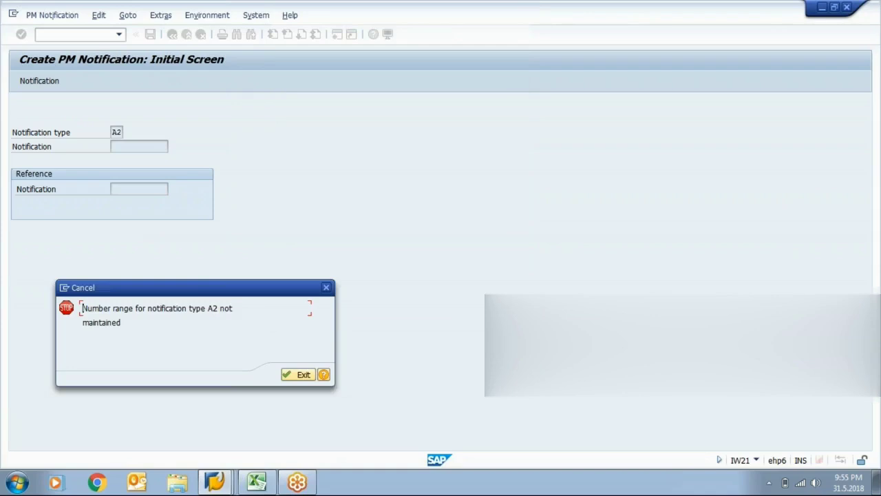
key("Return")
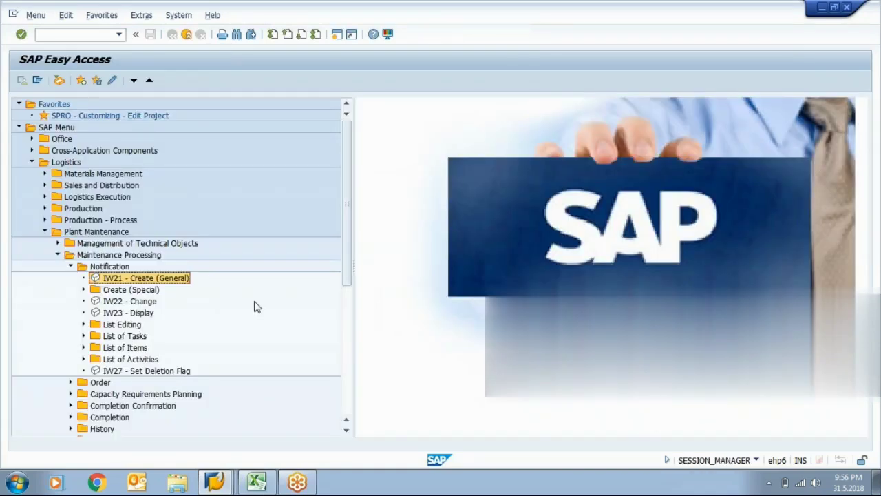
Step: Restart IW21 and create a notification of type A1 Maintenance Request
double_click(179, 281)
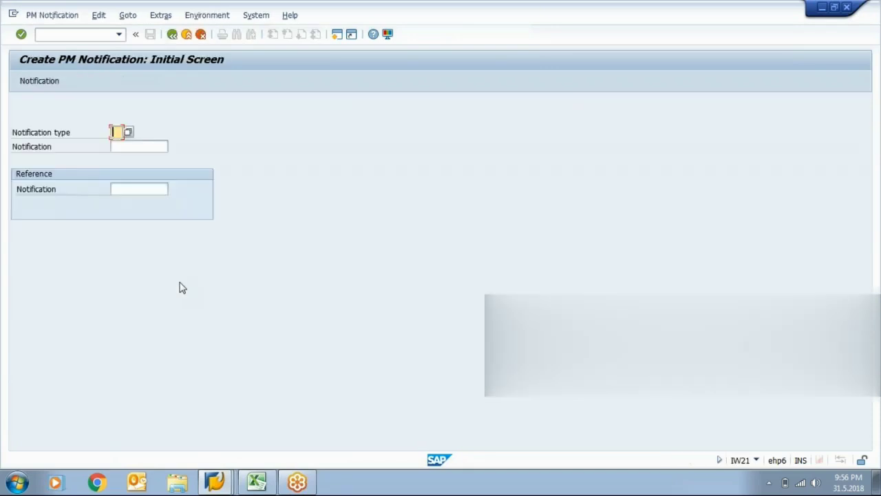
key("F4")
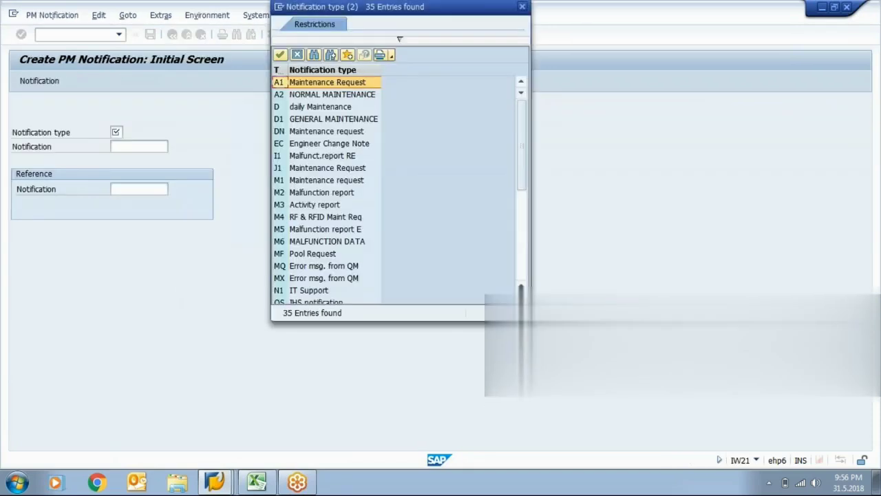
key("Return")
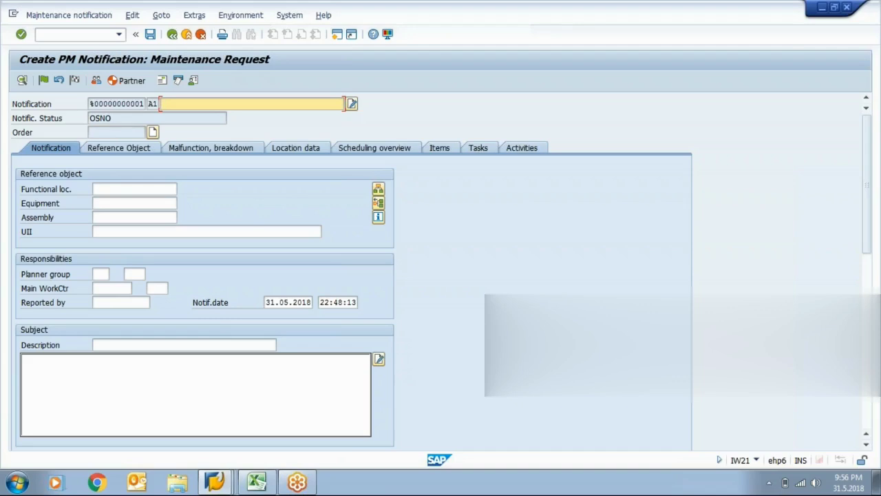
Step: Enter "motor of packing section heating prob" as the notification's short description
type("d")
key("BackSpace")
type("motor of packing section ")
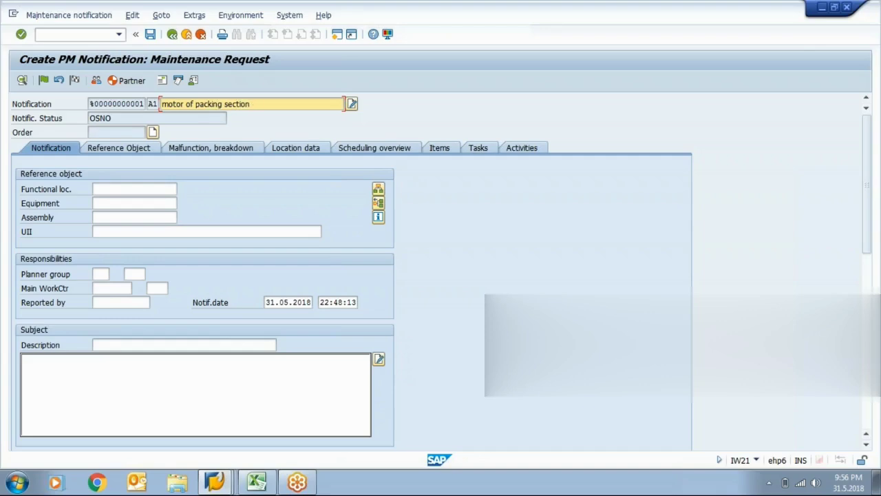
type("heating prob")
Step: List the functional locations for the reference object without restrictions and browse through the entries
left_click(166, 205)
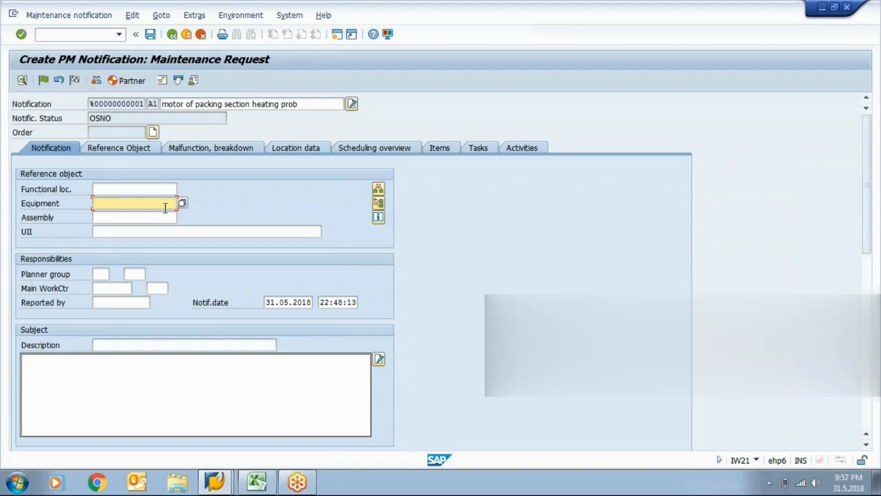
key("shift+Tab")
key("BackSpace")
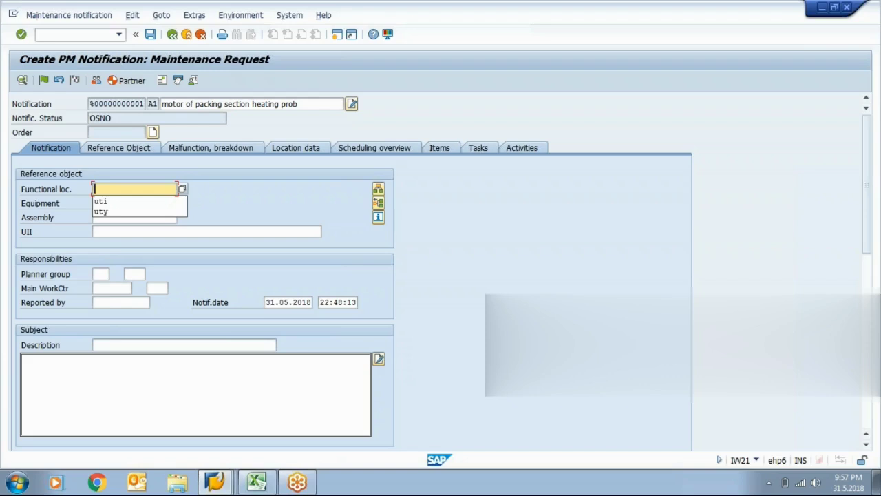
left_click(182, 189)
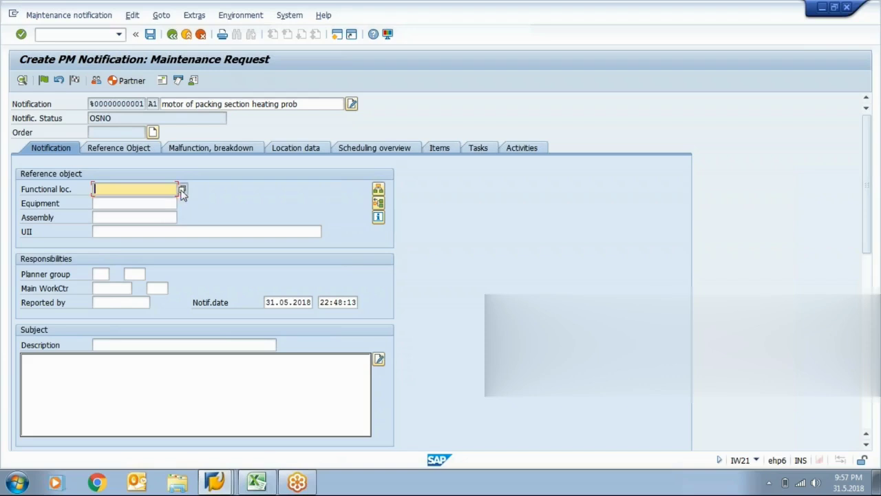
left_click(181, 190)
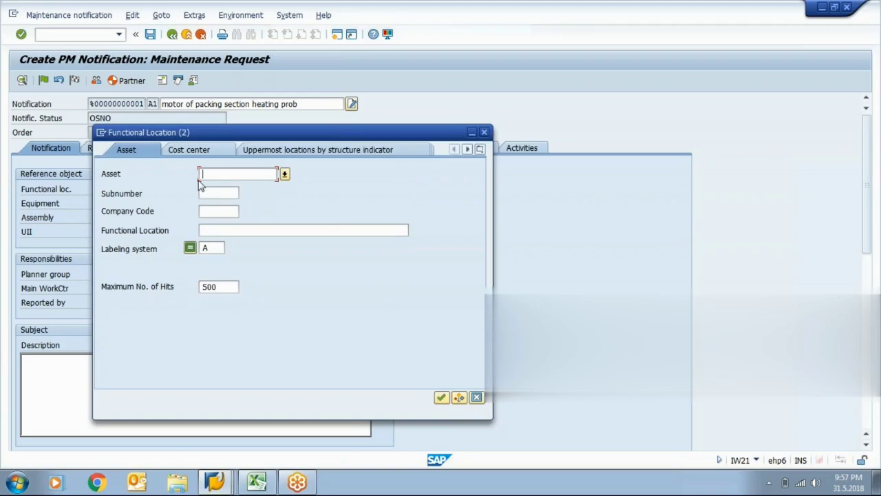
key("Return")
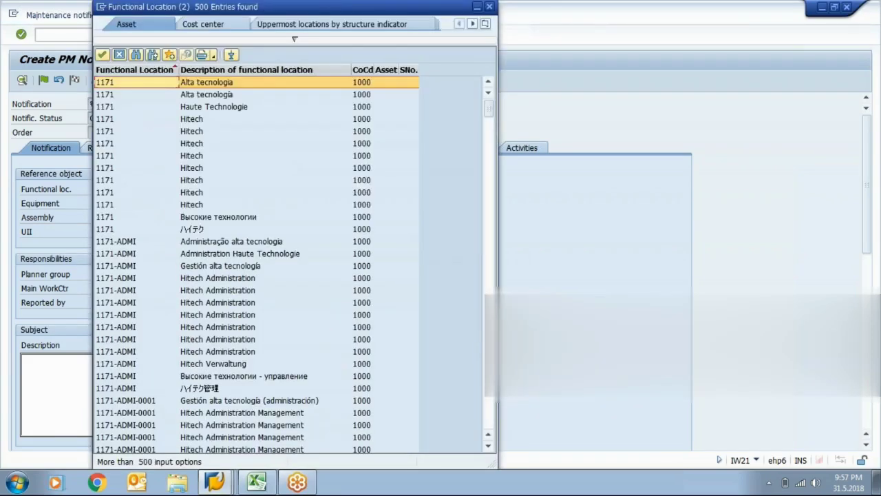
key("Page_Down")
key("Page_Down")
key("Page_Down")
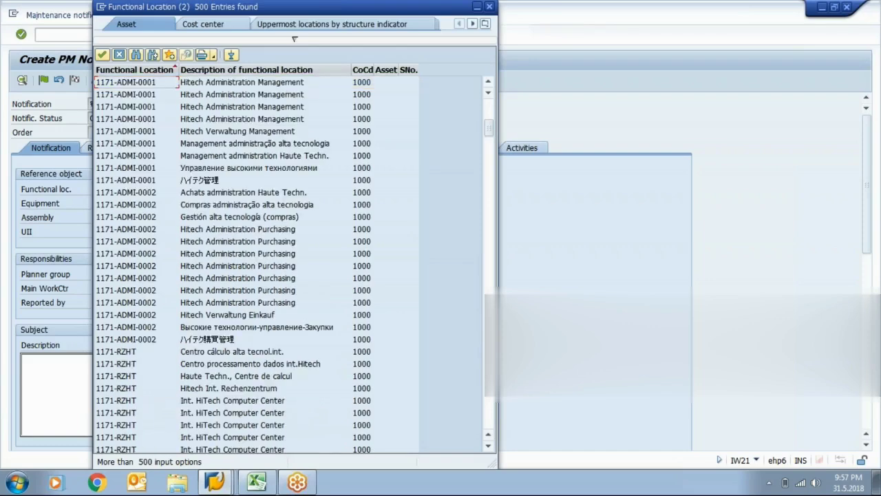
key("Page_Down")
key("Page_Down")
key("Page_Down")
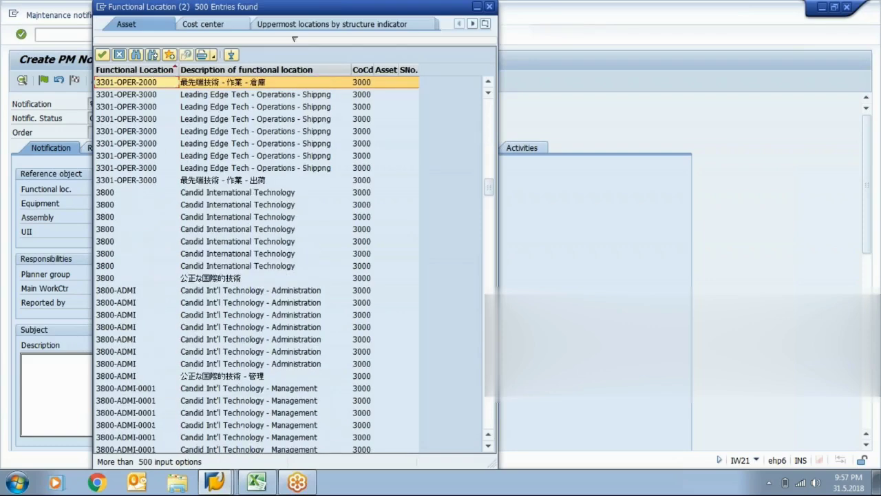
key("Page_Down")
key("Page_Down")
key("Page_Down")
key("Page_Down")
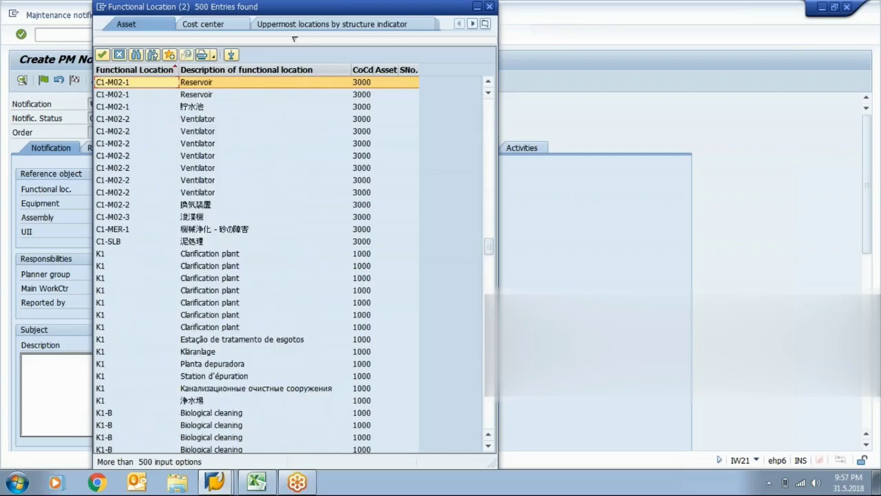
key("Page_Down")
key("Page_Down")
key("Page_Down")
key("Page_Down")
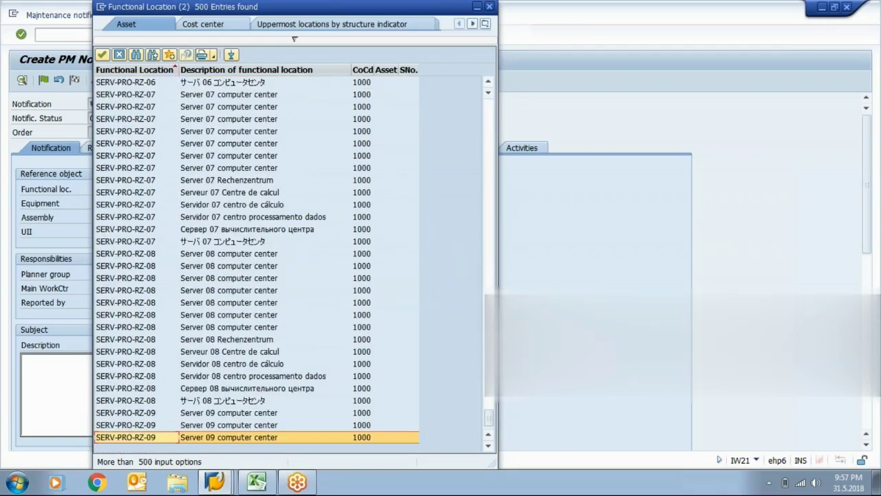
Step: Search the functional location list for "ut", go through the successive matches, and close the list without choosing an entry
key("ctrl+f")
type("ut")
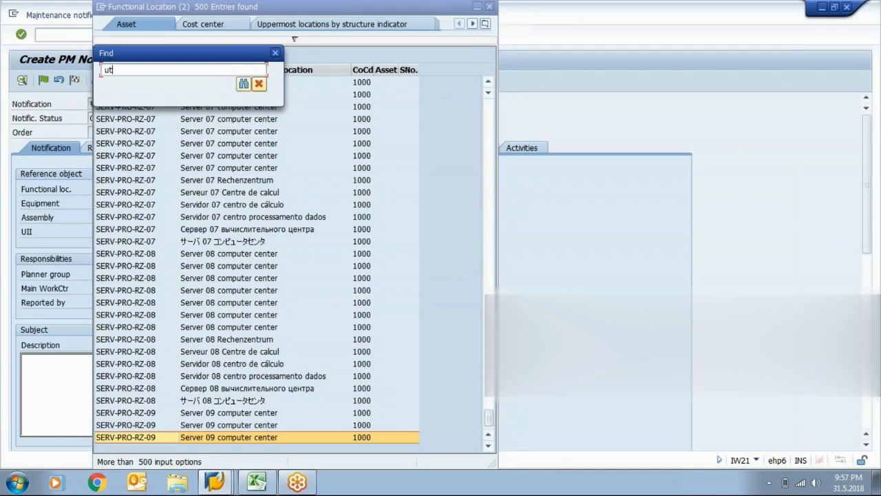
key("Return")
left_click(205, 180)
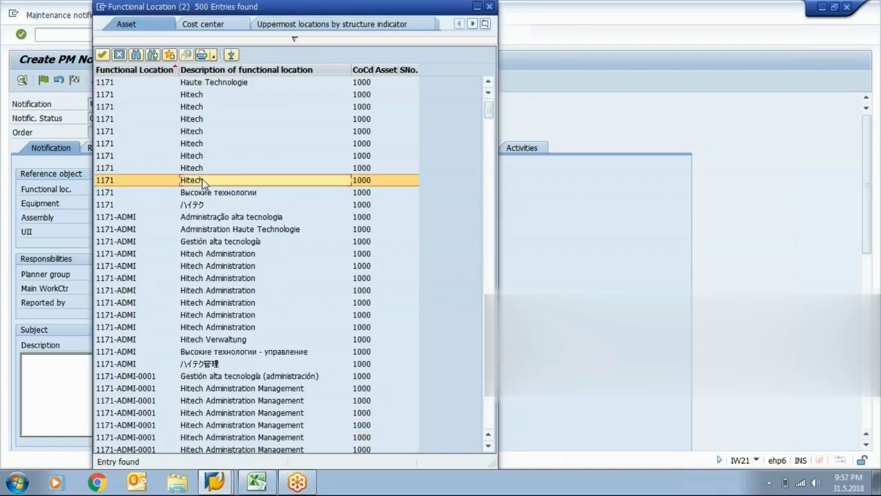
left_click(152, 55)
left_click(153, 54)
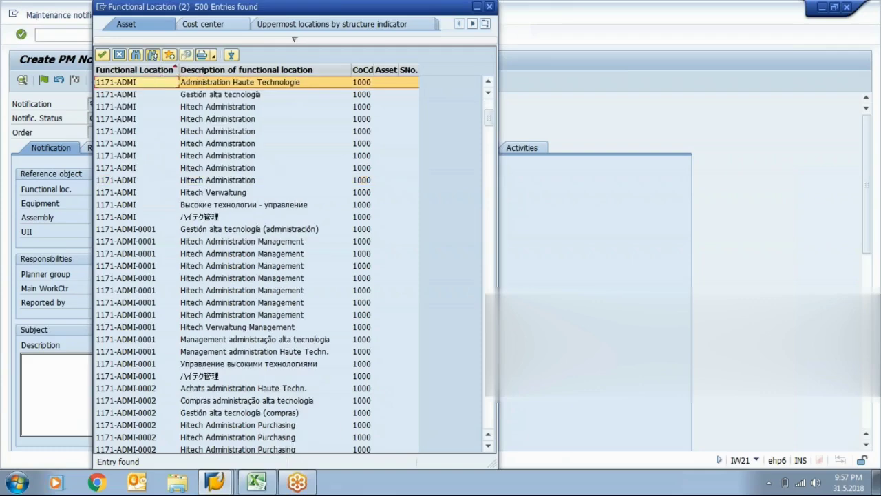
left_click(152, 54)
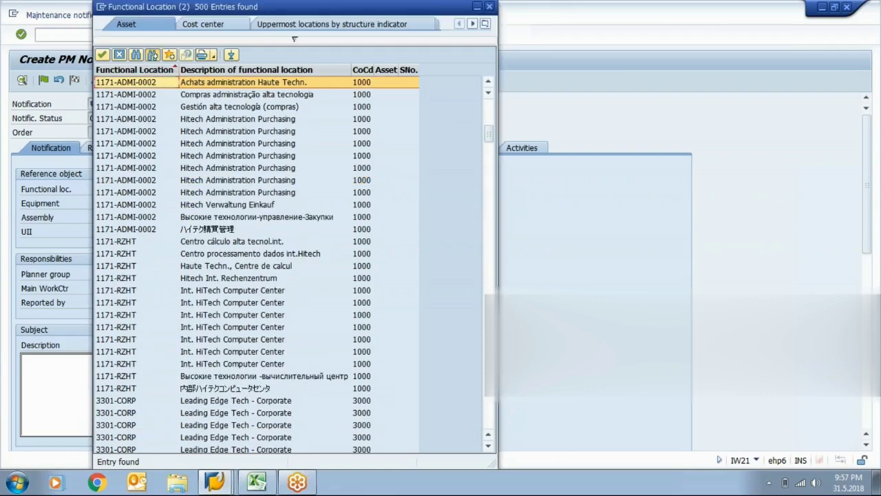
left_click(152, 55)
left_click(152, 54)
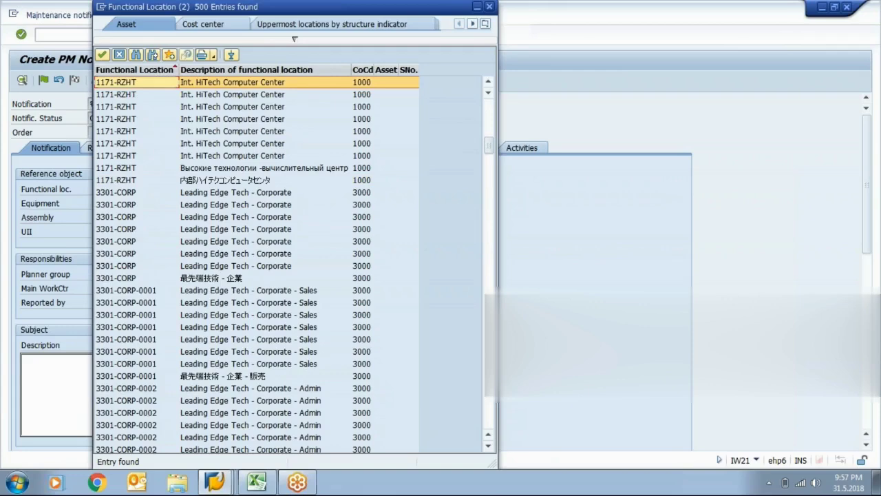
left_click(152, 54)
left_click(152, 54)
left_click(152, 54)
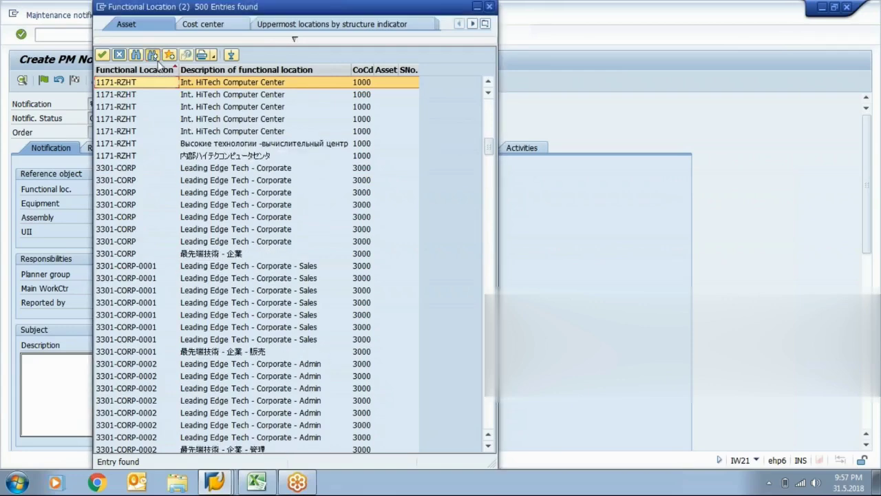
left_click(152, 55)
left_click(152, 55)
left_click(152, 54)
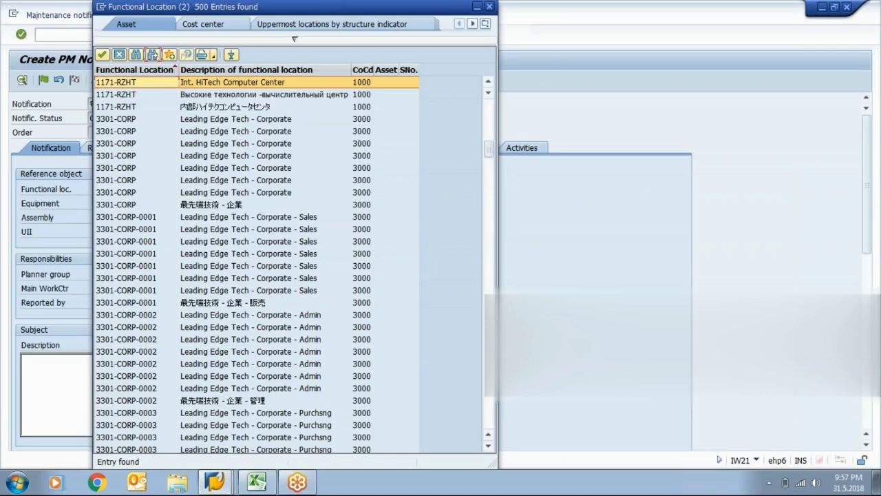
left_click(152, 55)
left_click(152, 54)
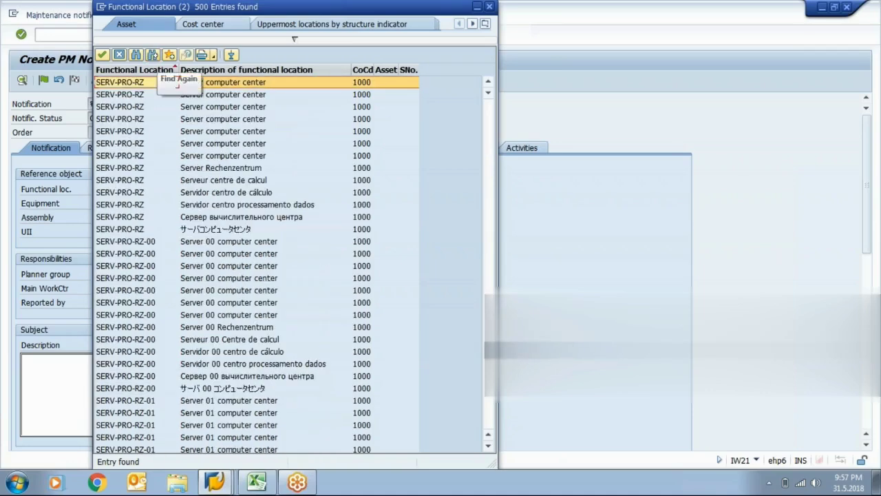
key("Escape")
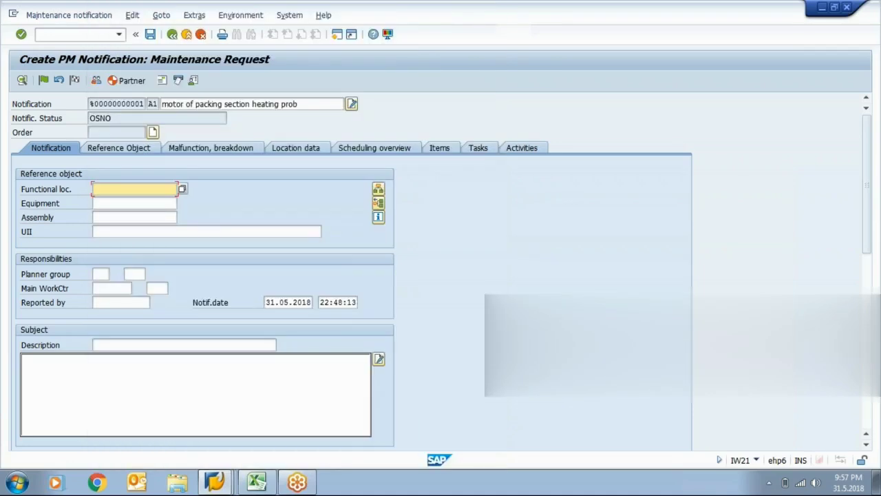
Step: Open another session, start IW32, and open the first maintenance order from the order field's input history
left_click(334, 35)
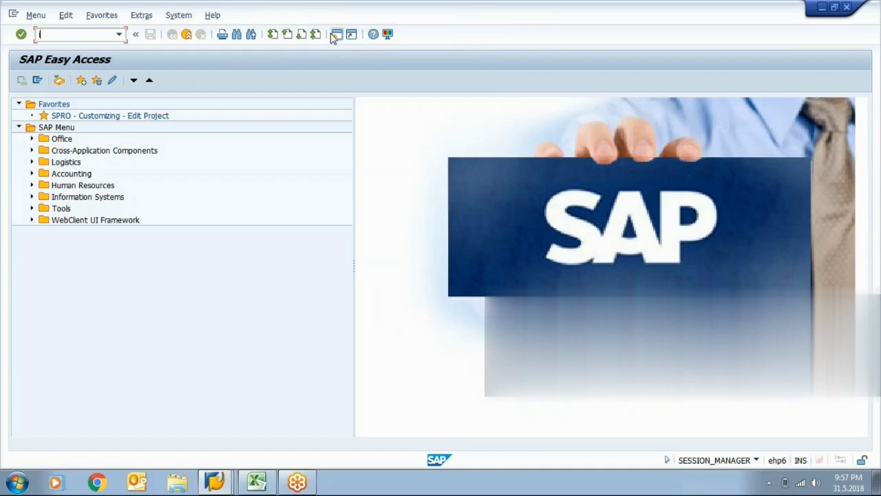
type("iw32")
key("Return")
key("BackSpace")
key("Down")
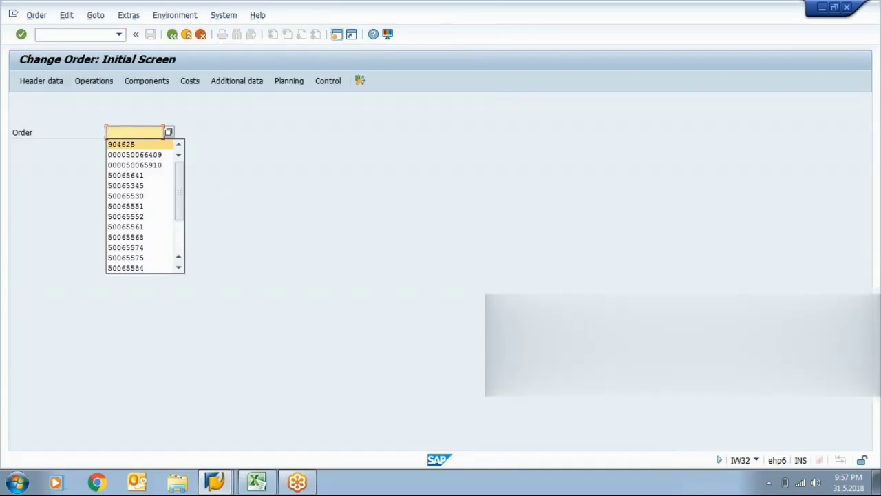
key("Return")
key("Return")
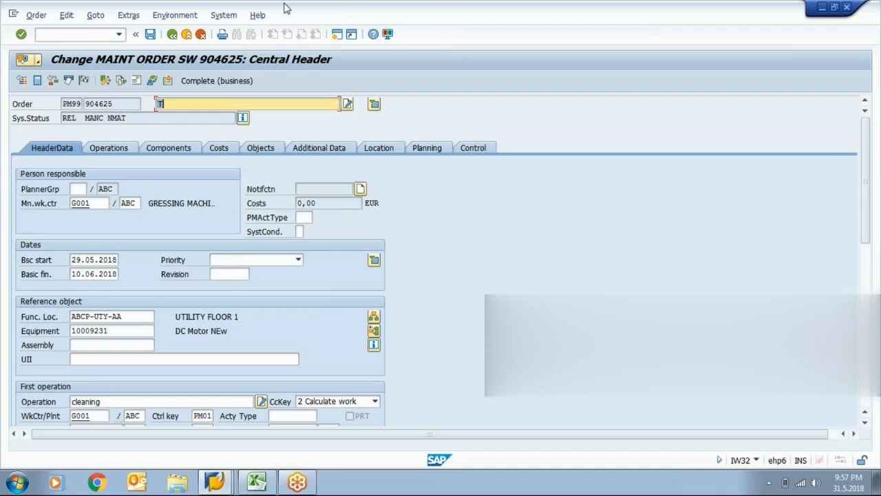
Step: Copy the functional location ABCP-UTY-AA from the maintenance order into the notification's reference object and confirm the entry
left_click_drag(146, 315, 24, 378)
key("ctrl+c")
left_click(72, 316)
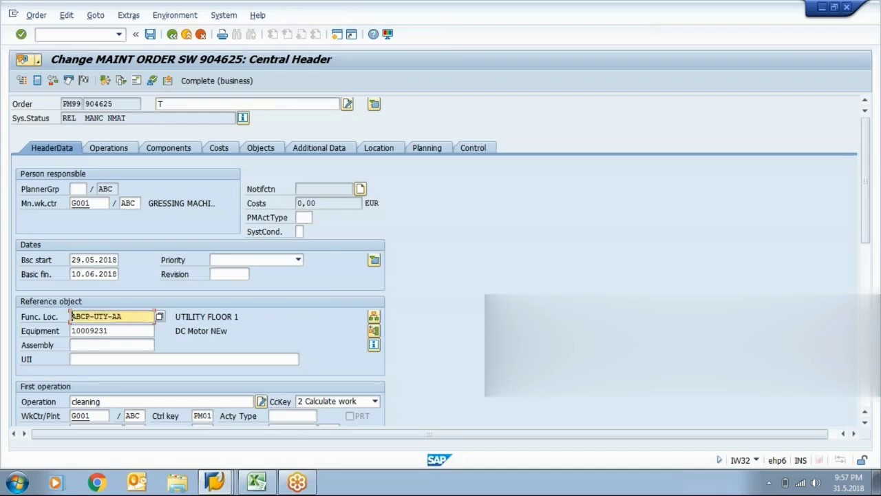
key("alt+Tab")
key("ctrl+v")
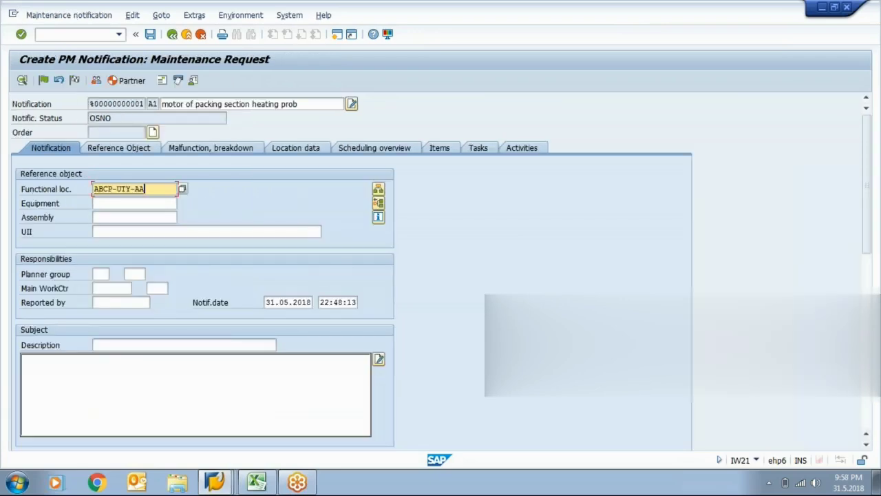
key("Return")
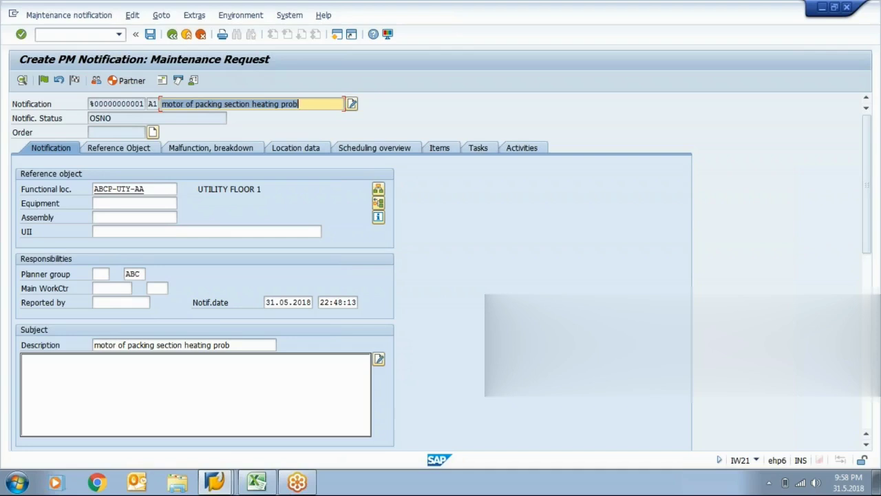
Step: Set the notification's planner group to 010 from the list of possible planner groups for planning plant ABC
left_click(27, 359)
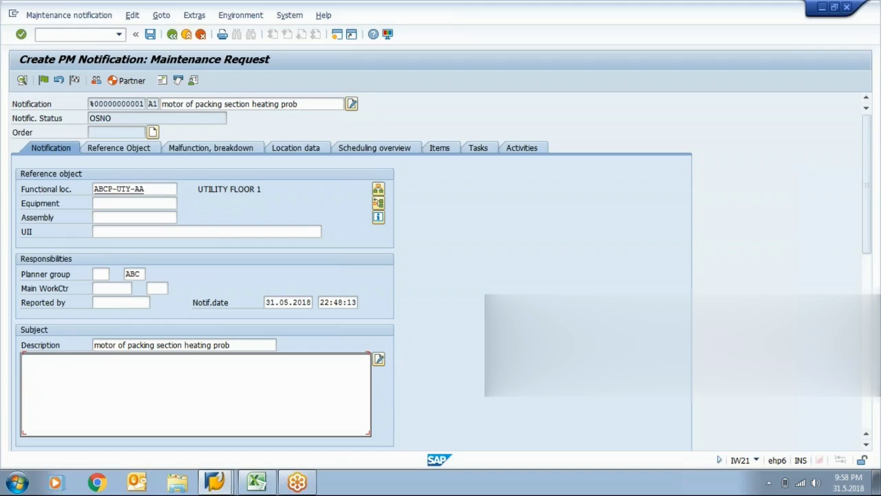
left_click(100, 273)
left_click(114, 274)
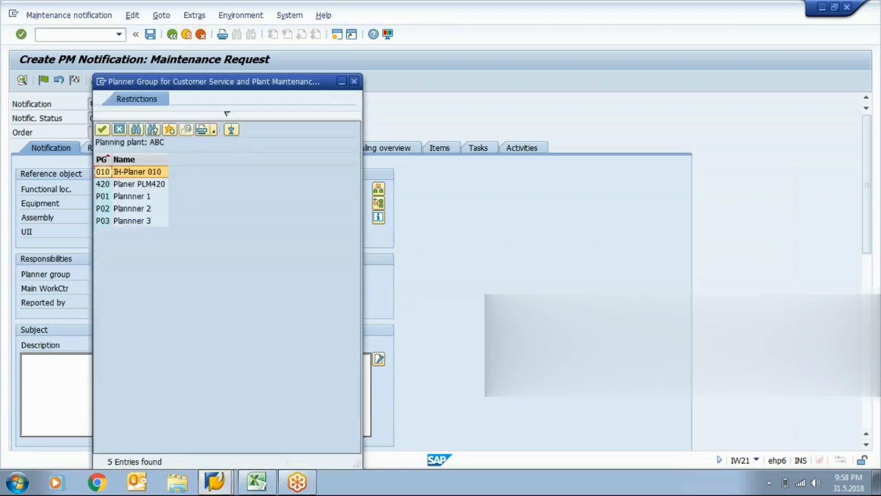
key("Return")
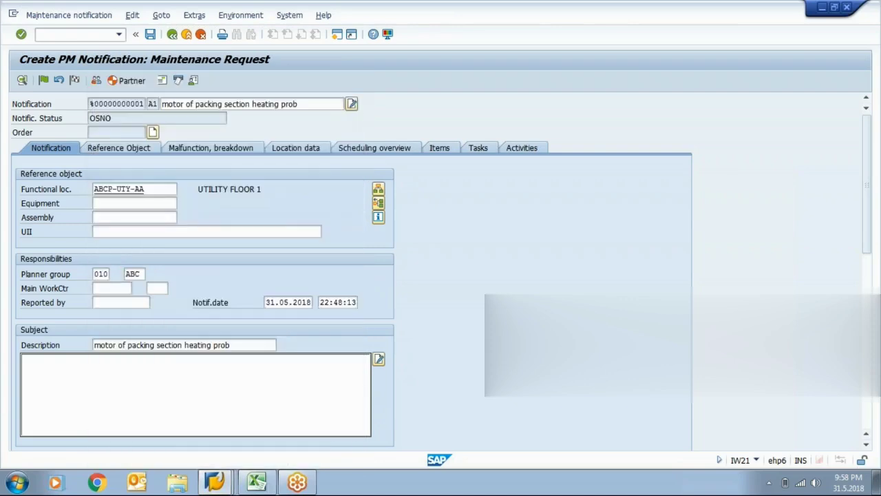
Step: Examine the notification's required dates, malfunction start and end, location and account assignment data, and status
left_click(133, 147)
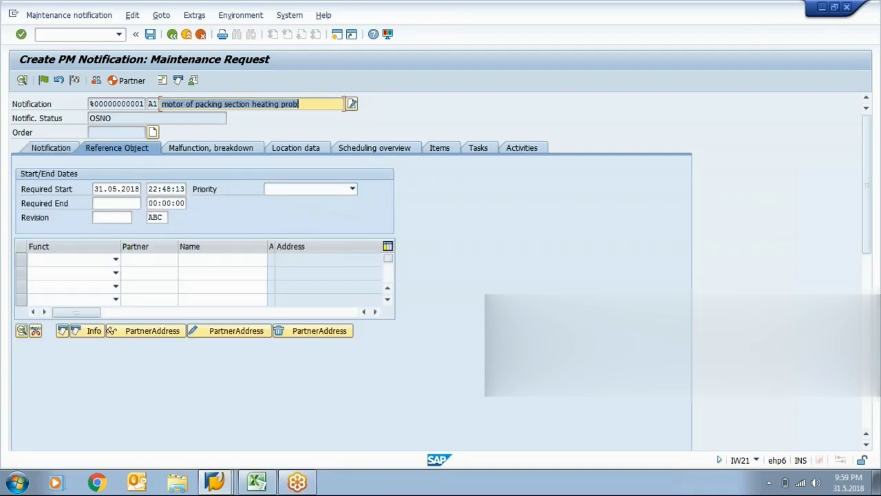
left_click(110, 192)
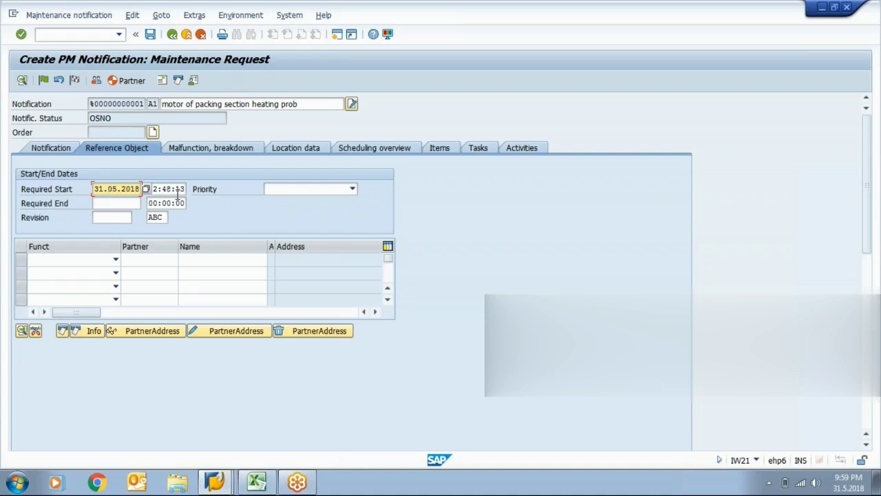
left_click(200, 151)
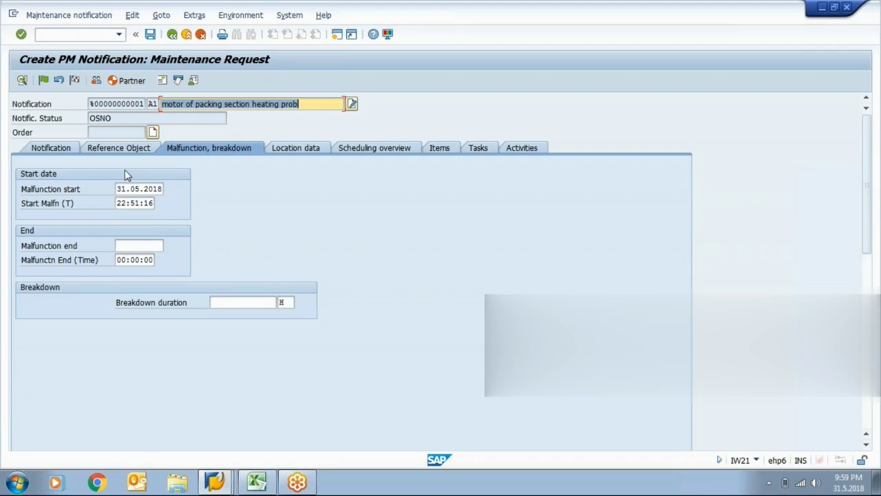
left_click(138, 246)
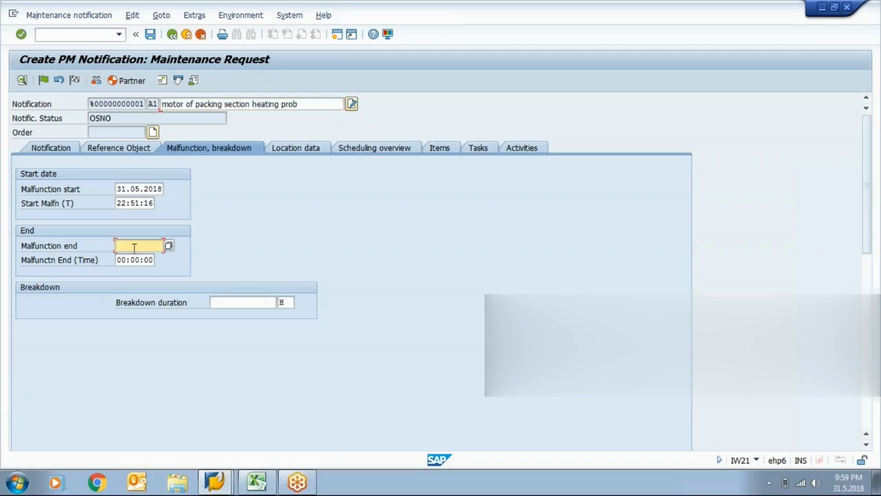
left_click(133, 259)
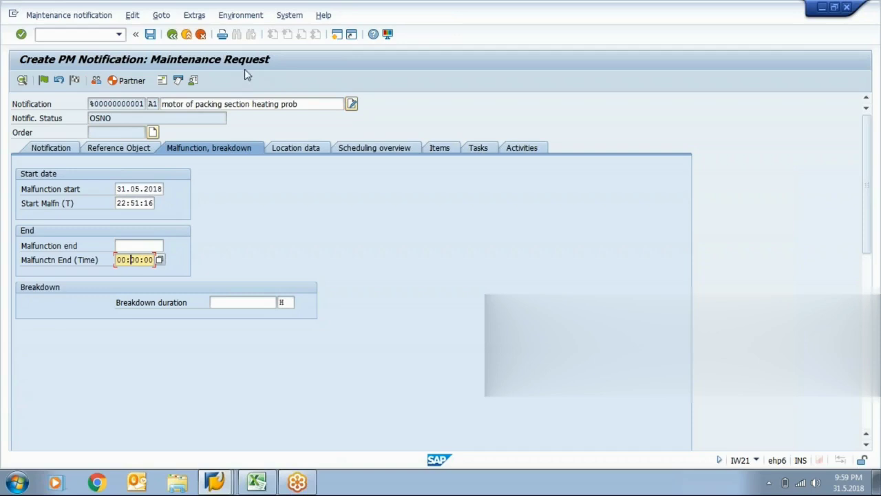
left_click(298, 147)
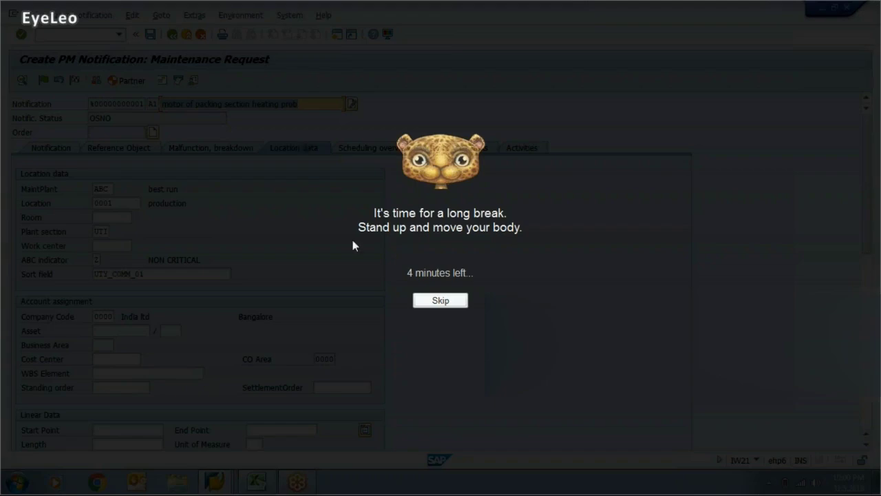
left_click(434, 300)
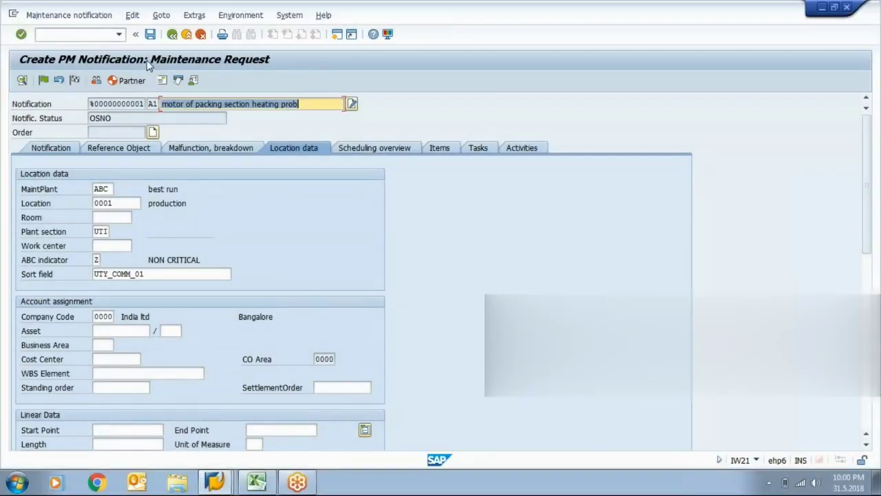
left_click(120, 118)
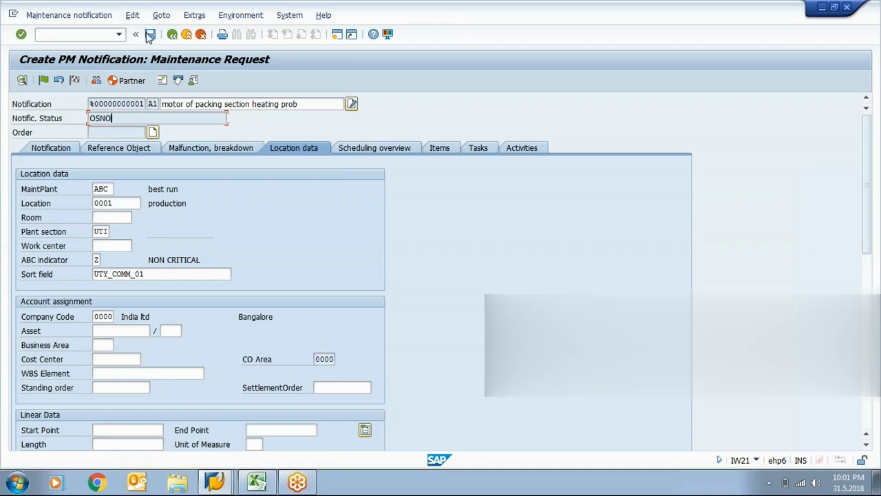
Step: Save the new notification and reopen it in change mode
left_click(150, 34)
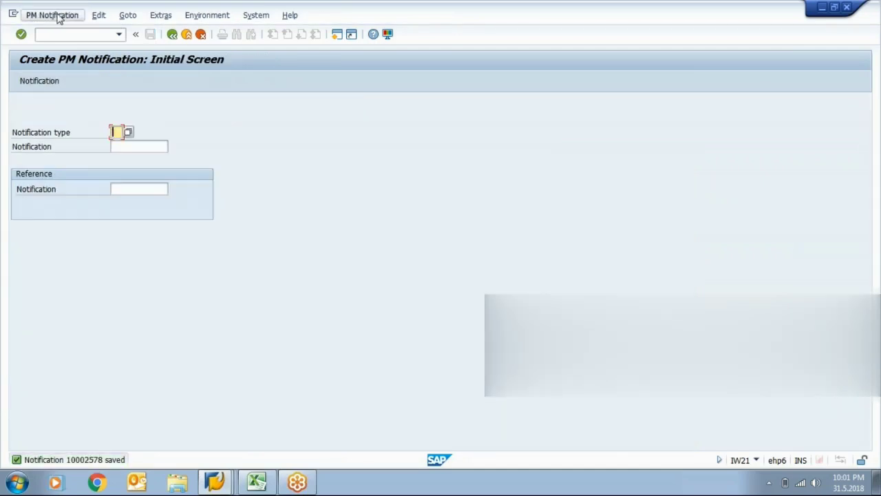
left_click(58, 16)
left_click(67, 59)
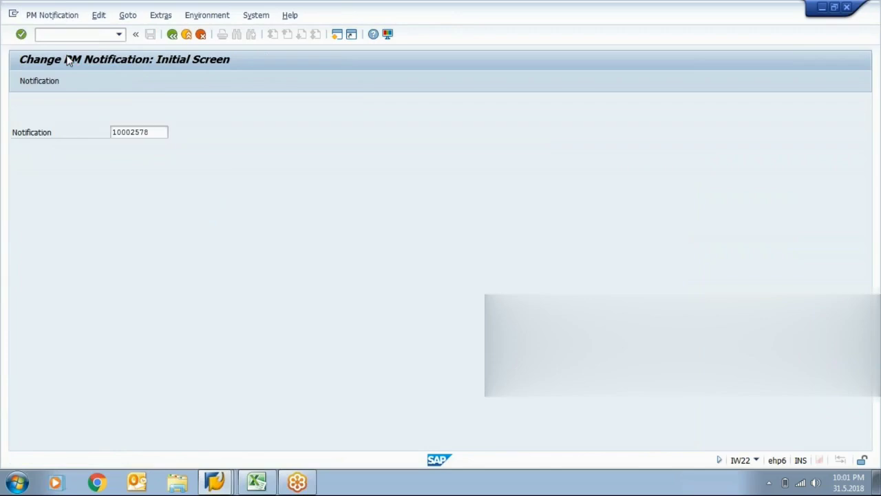
key("Return")
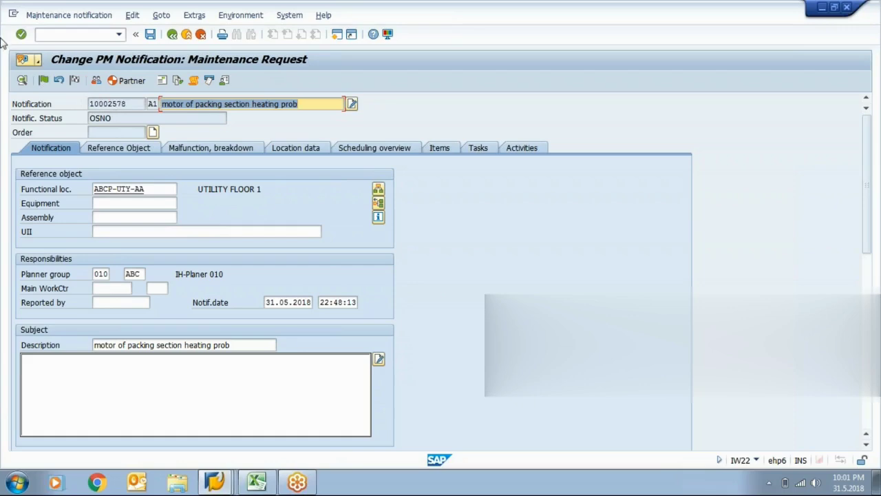
Step: Put the maintenance request notification in process and save it
left_click(43, 79)
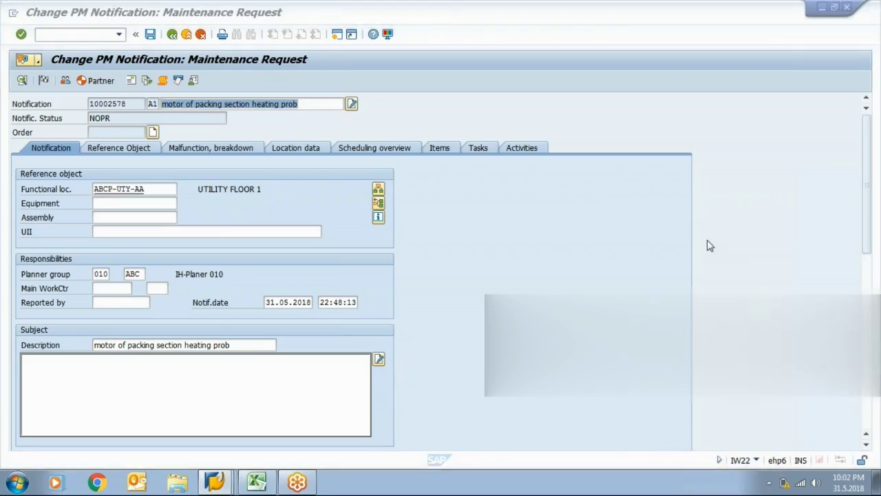
left_click(752, 23)
left_click(151, 34)
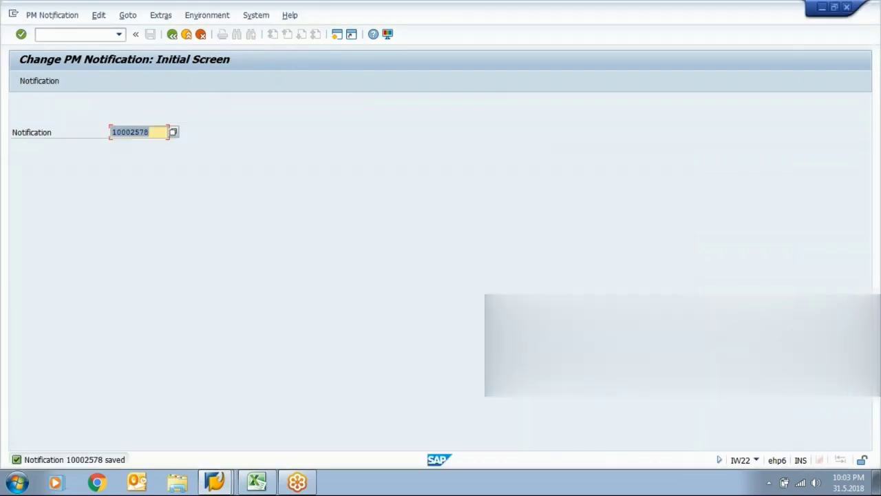
Step: Complete the notification with the proposed reference date and time, and set the completed notification back in process
key("Return")
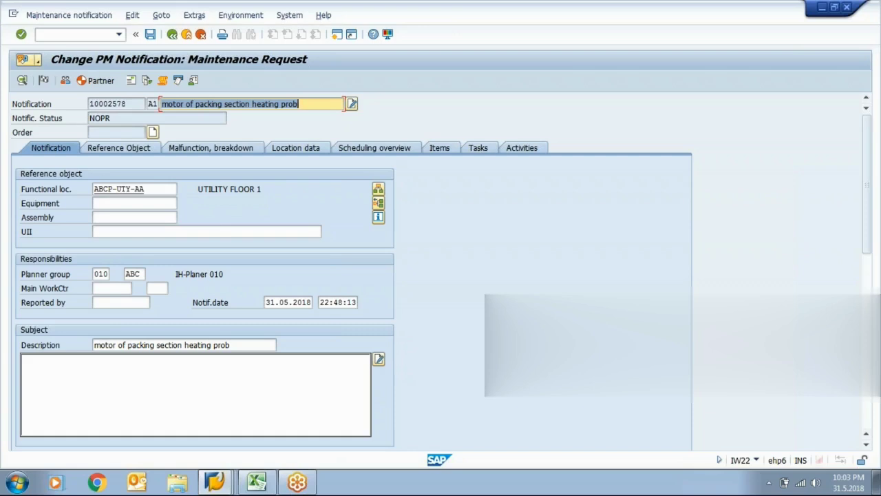
left_click(49, 84)
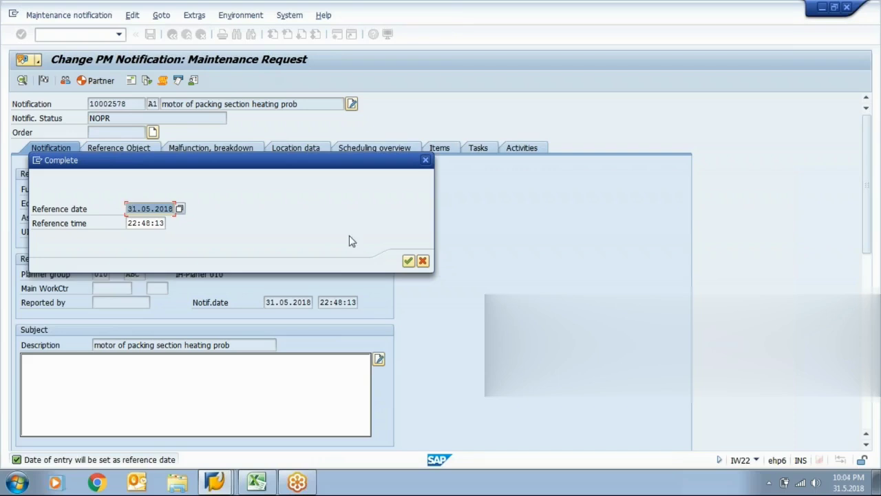
left_click(409, 260)
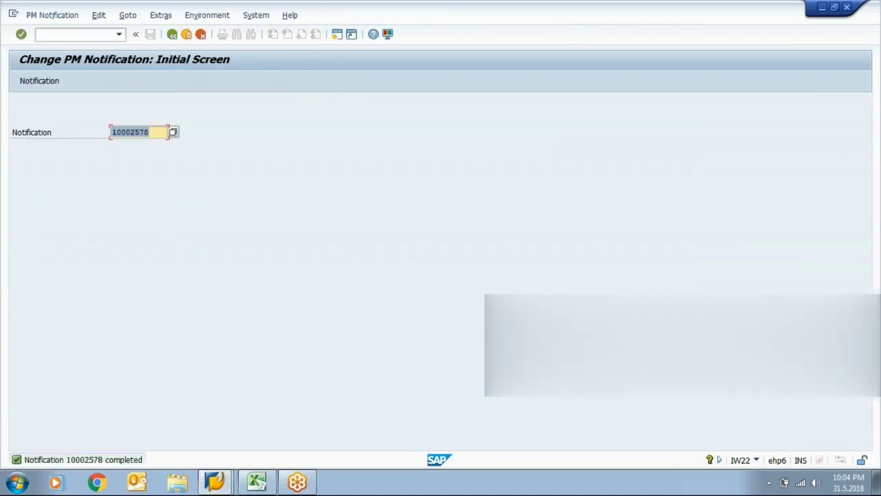
key("Return")
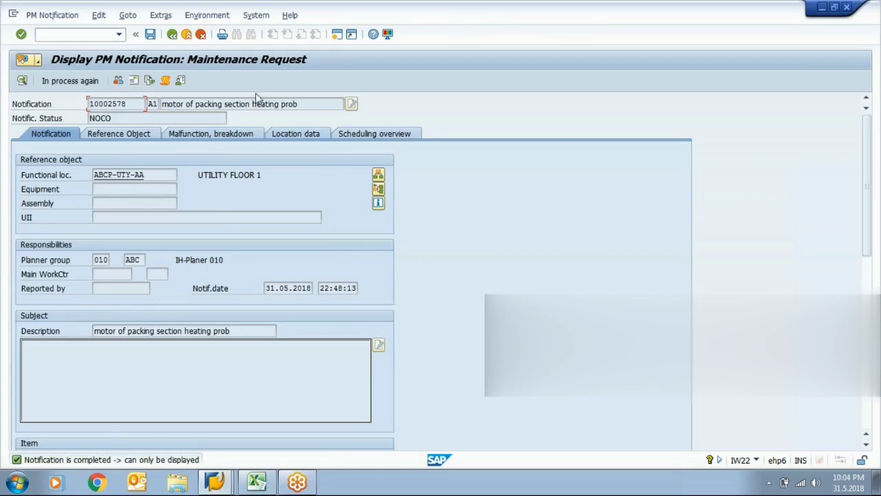
left_click(82, 81)
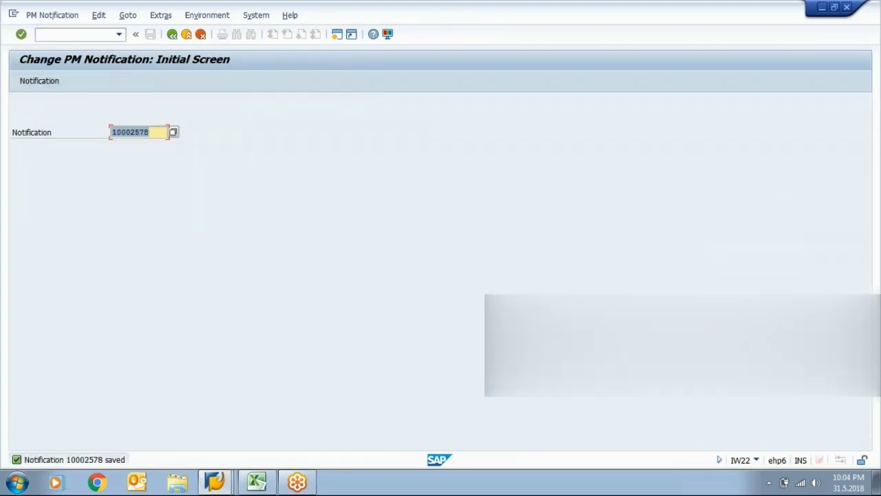
Step: Start creating a maintenance order from the reopened notification and set the order type to PM99
key("Return")
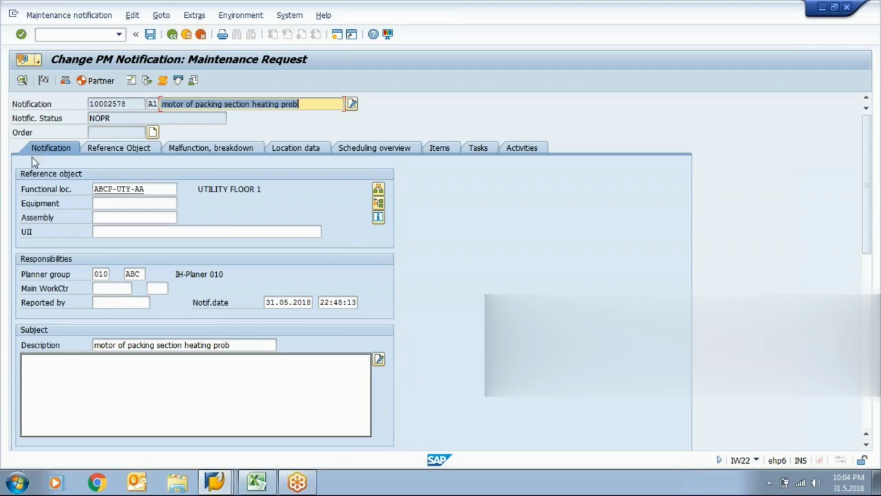
left_click(153, 132)
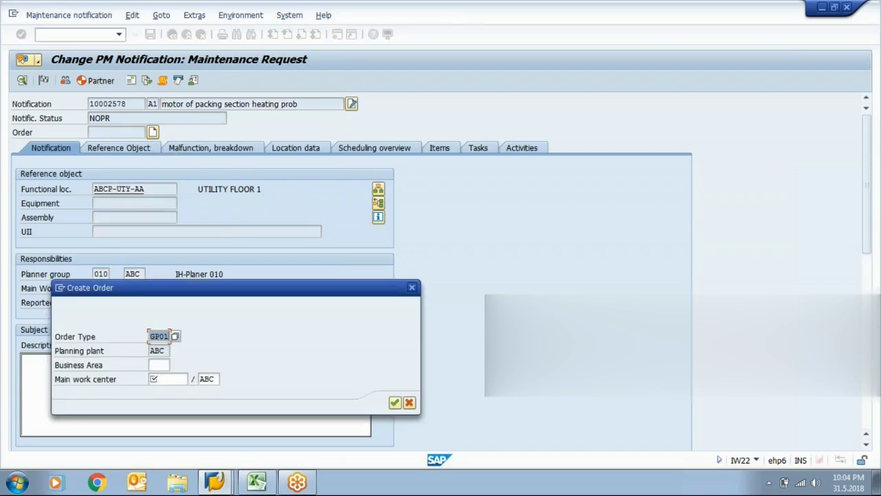
left_click(161, 336)
key("BackSpace")
key("BackSpace")
key("BackSpace")
key("BackSpace")
type("Pm03")
Step: Enter G001 as the order's main work center in plant ABC and confirm the order creation data
left_click(166, 375)
type("g")
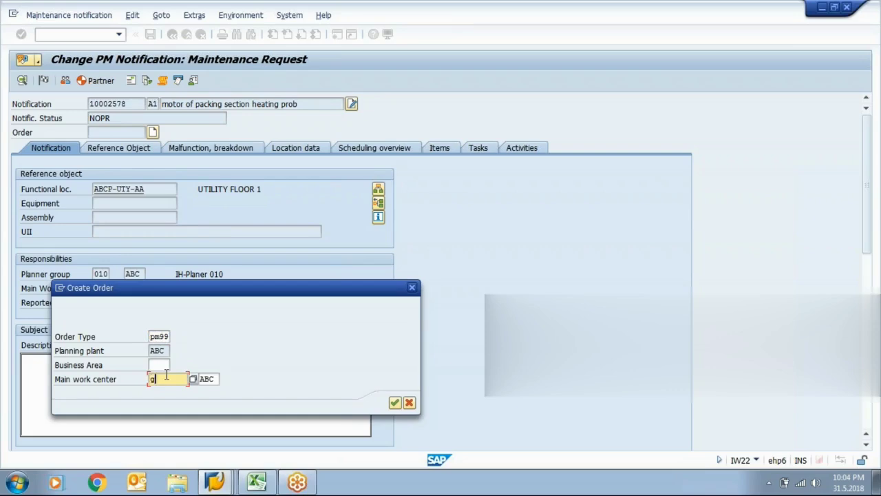
type("0001")
key("Return")
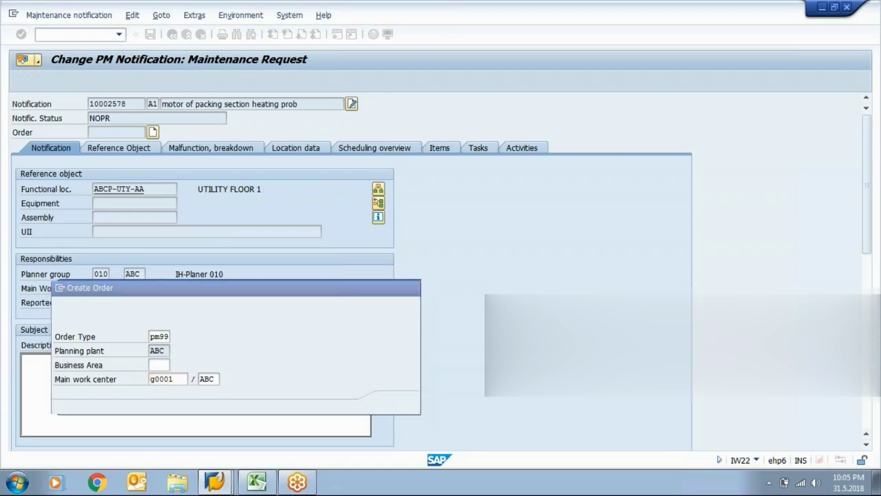
key("Return")
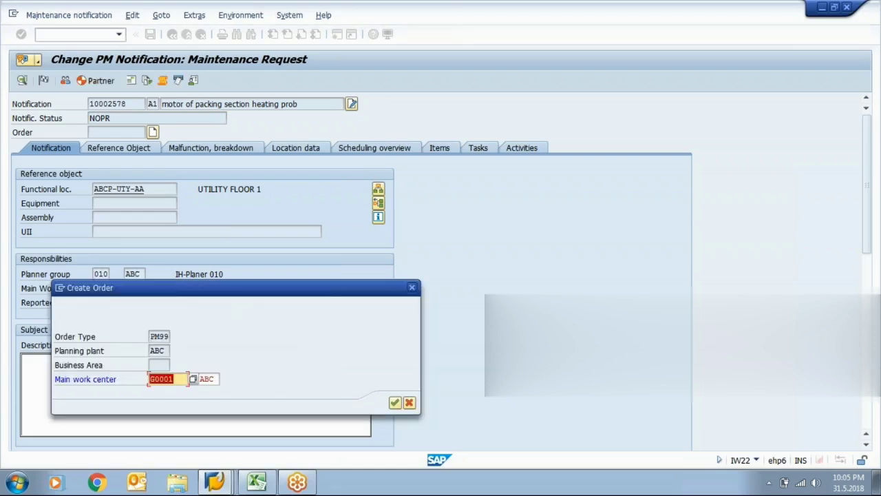
key("BackSpace")
key("Return")
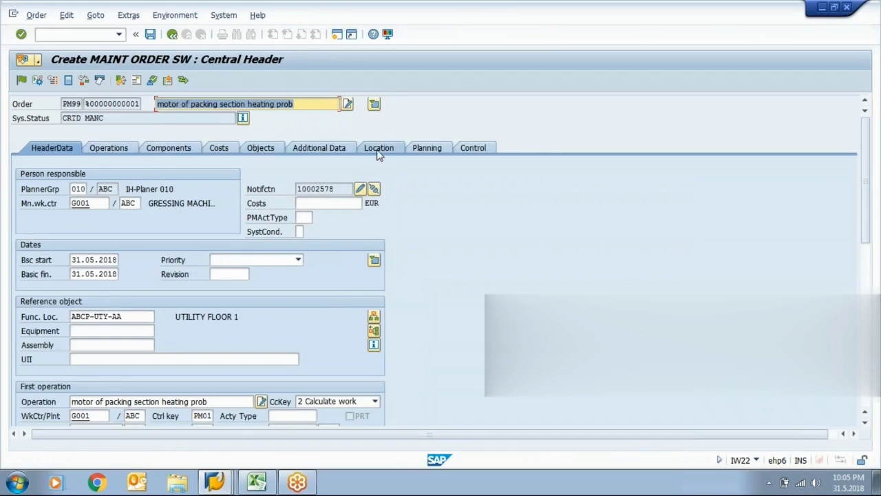
Step: Check the new order's operation overview and save the order with its notification
left_click(421, 148)
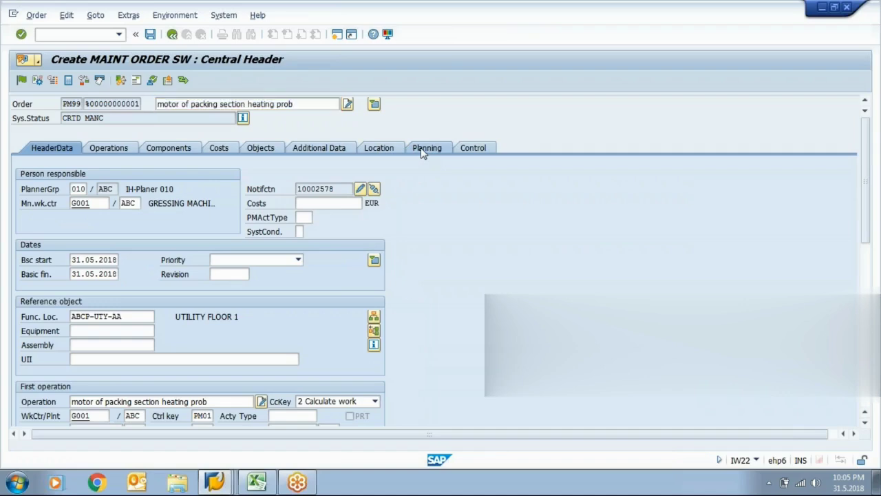
left_click(110, 148)
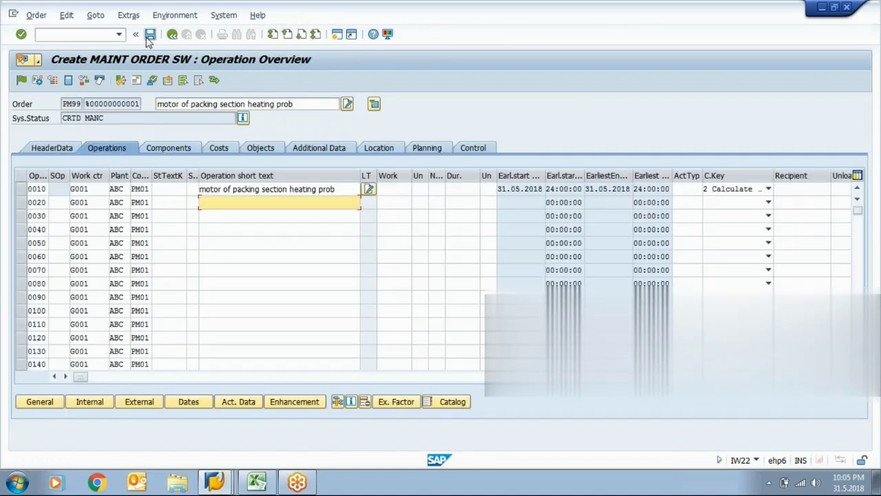
left_click(150, 34)
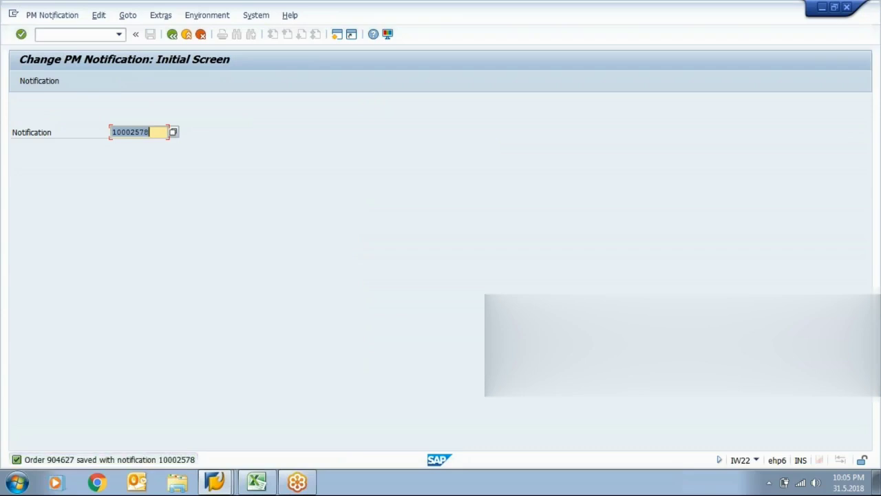
Step: Reopen the notification and examine its notification number, assigned order number and ORAS status
key("Return")
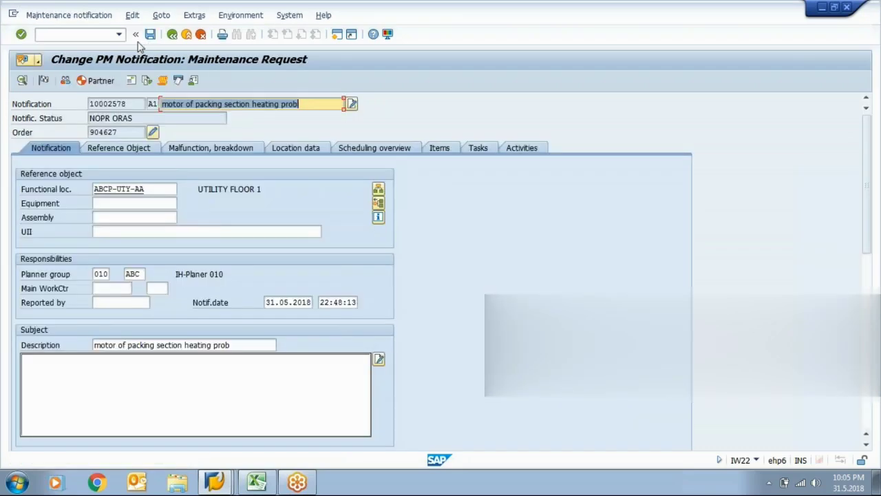
key("End")
left_click_drag(132, 103, 6, 143)
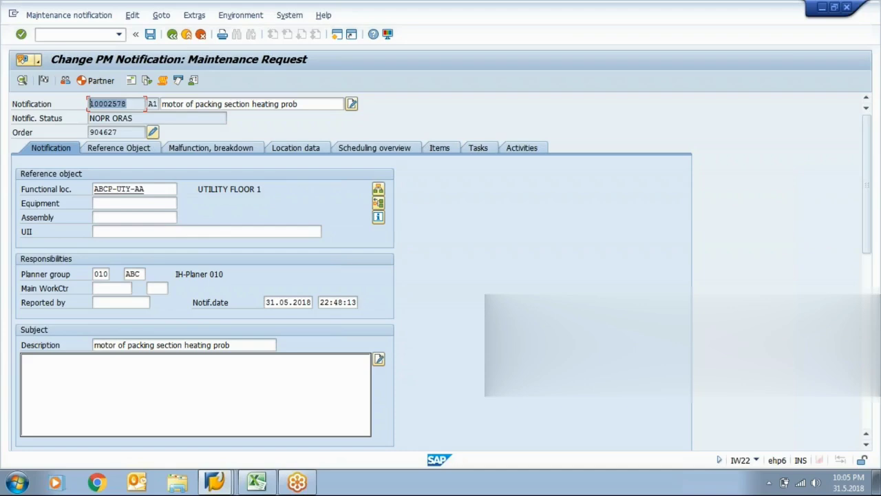
left_click(131, 133)
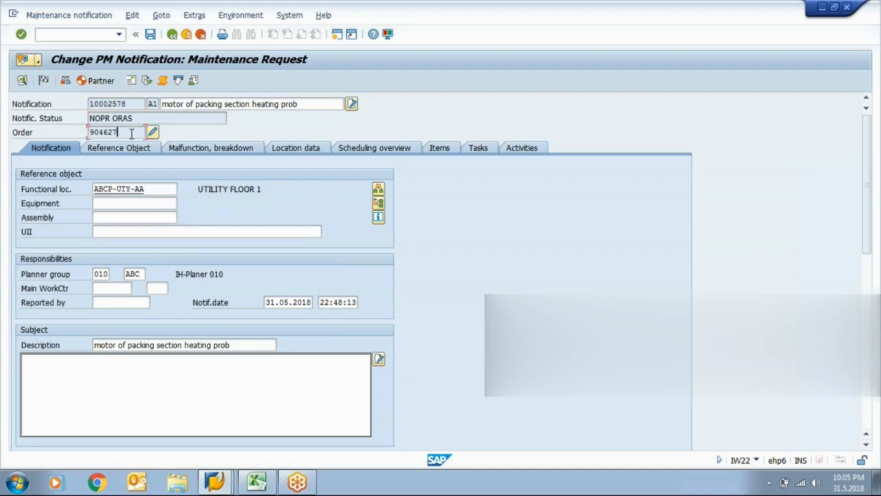
key("shift+Home")
left_click(142, 118)
left_click_drag(142, 117, 111, 118)
Step: Release and save the order assigned to the notification, and reopen the notification
left_click(152, 132)
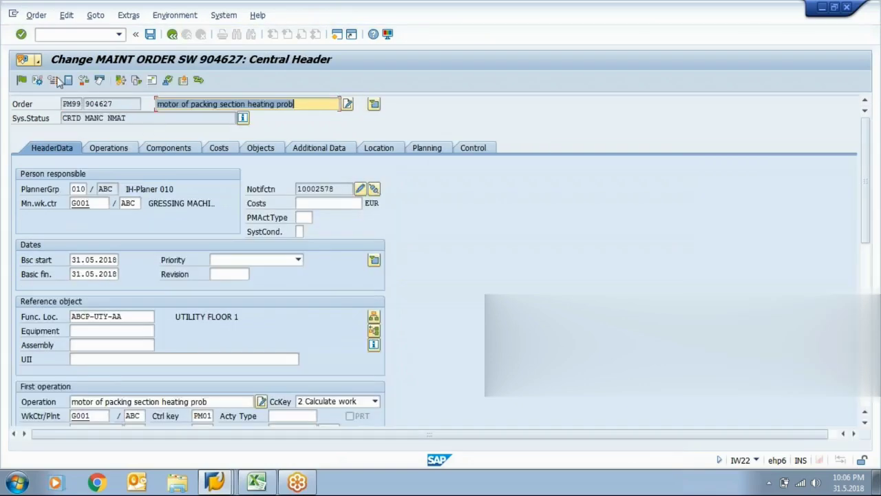
left_click(21, 80)
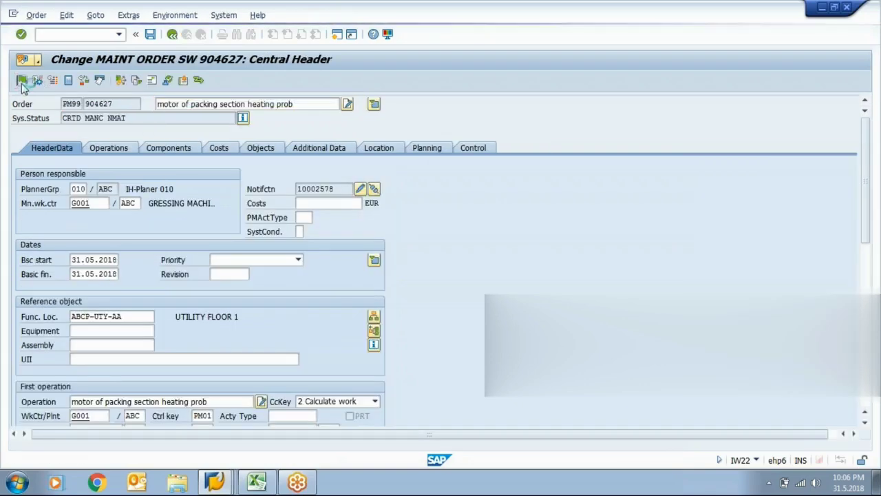
left_click(150, 34)
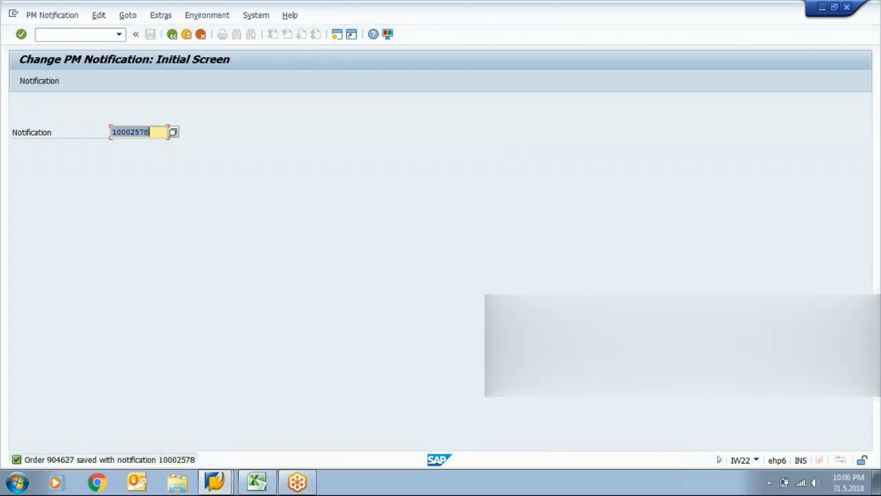
key("Return")
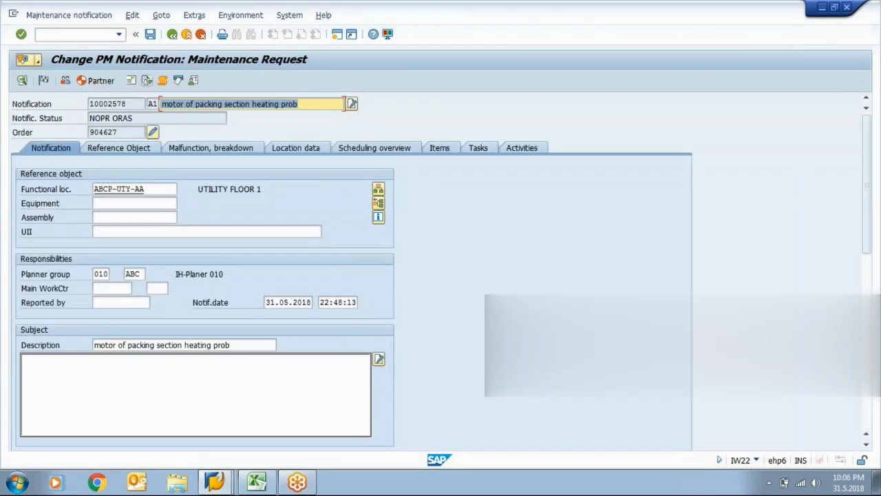